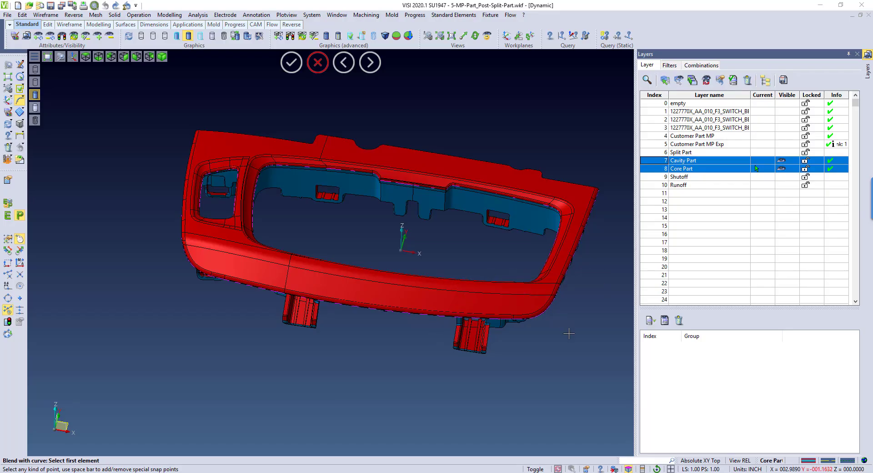
# Step: Show only the Core Part layer and create a 0.625-inch linear parting plane along the part's outer edges from one upper corner to the other
pyautogui.click(647, 160)
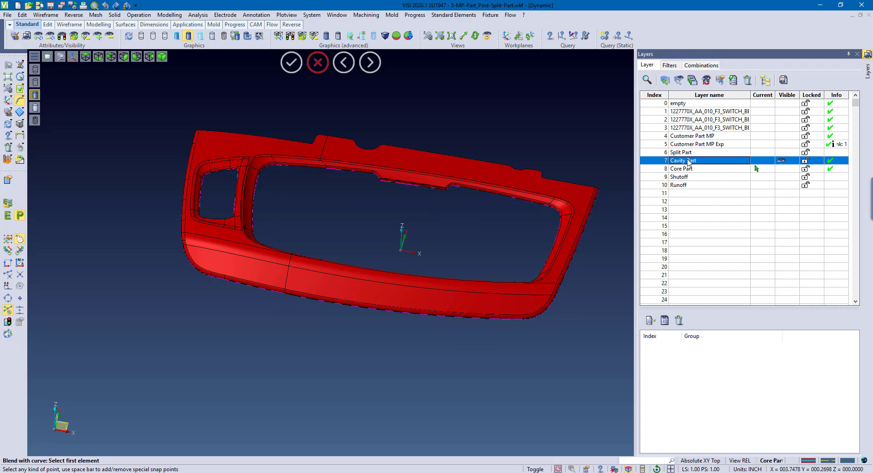
pyautogui.click(649, 168)
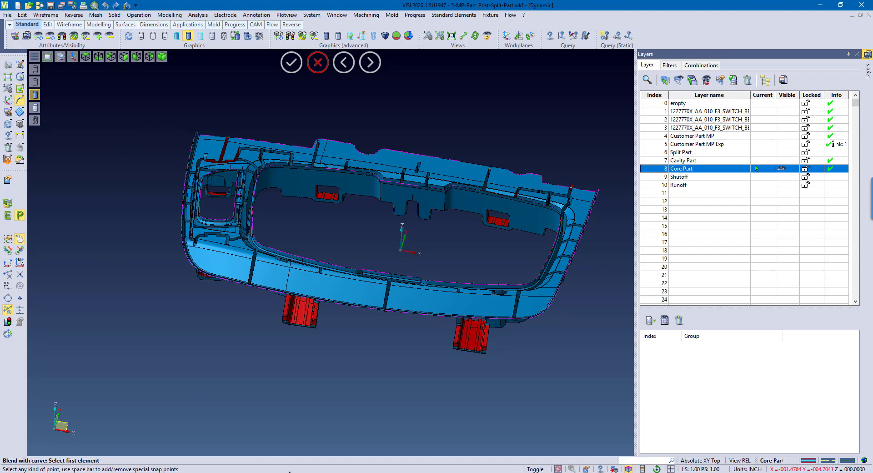
pyautogui.click(115, 14)
pyautogui.click(157, 176)
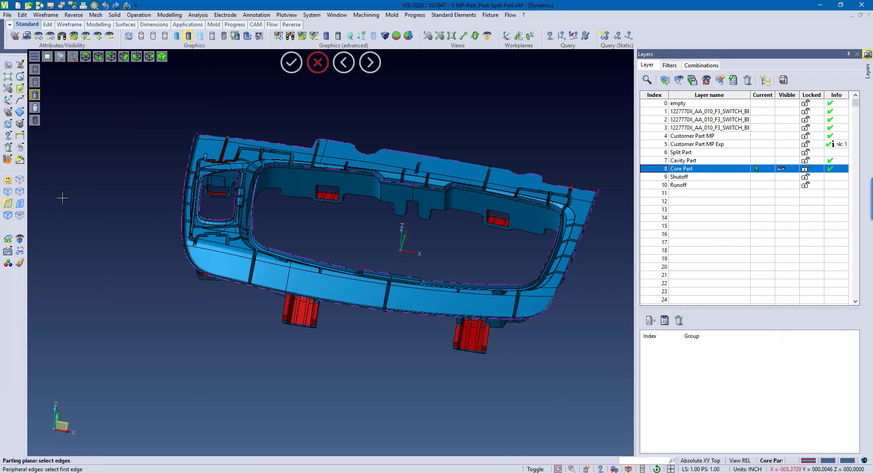
pyautogui.scroll(5, 172, 129)
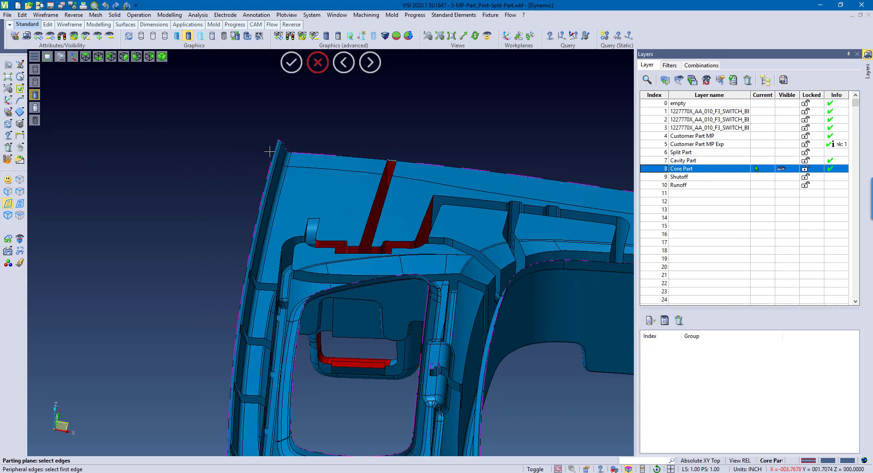
pyautogui.click(270, 152)
pyautogui.scroll(-7, 180, 173)
pyautogui.scroll(7, 395, 203)
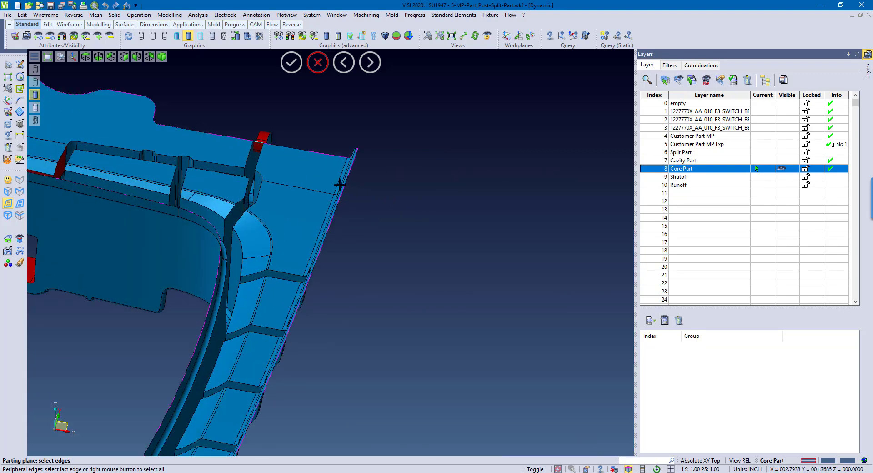
pyautogui.click(353, 173)
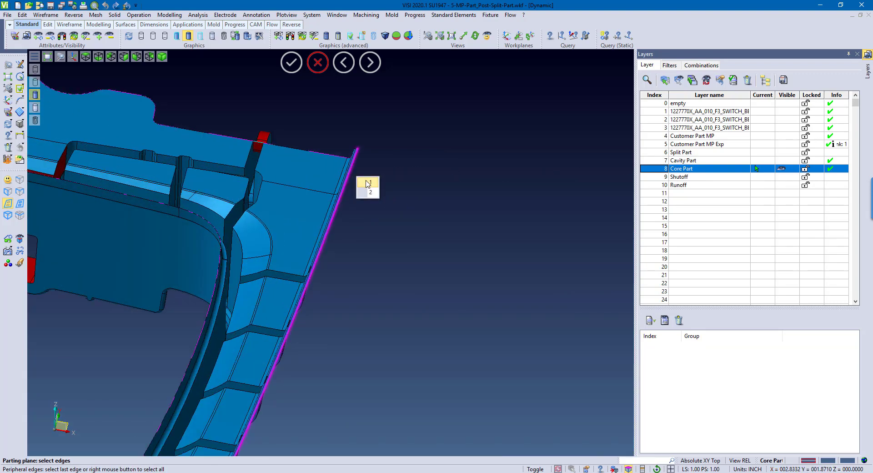
pyautogui.scroll(-6, 398, 172)
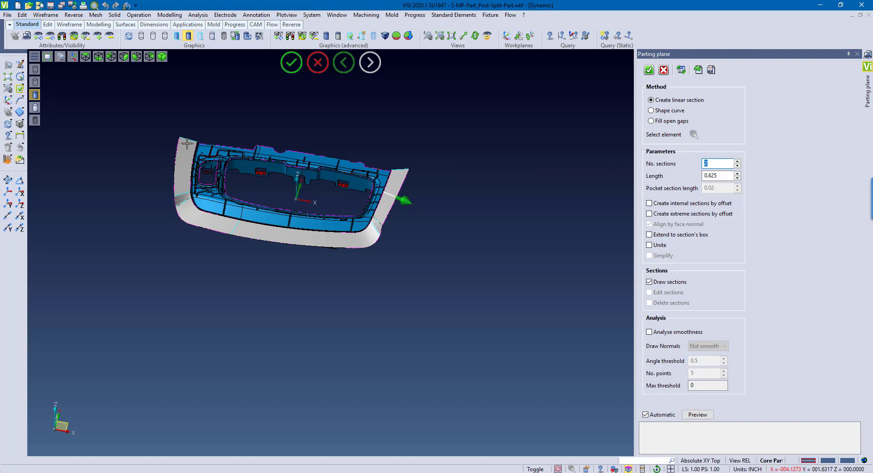
pyautogui.click(649, 71)
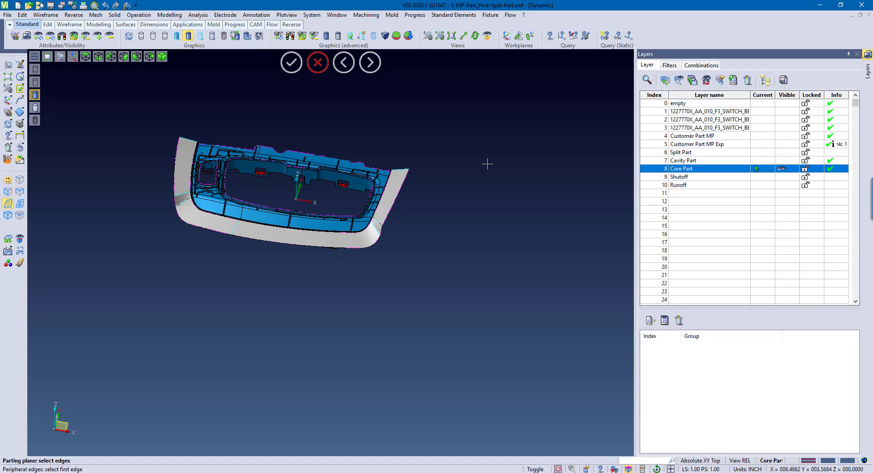
# Step: Erase the twisted parting surface patch at the part's lower-left corner
pyautogui.scroll(-4, 386, 191)
pyautogui.scroll(11, 303, 191)
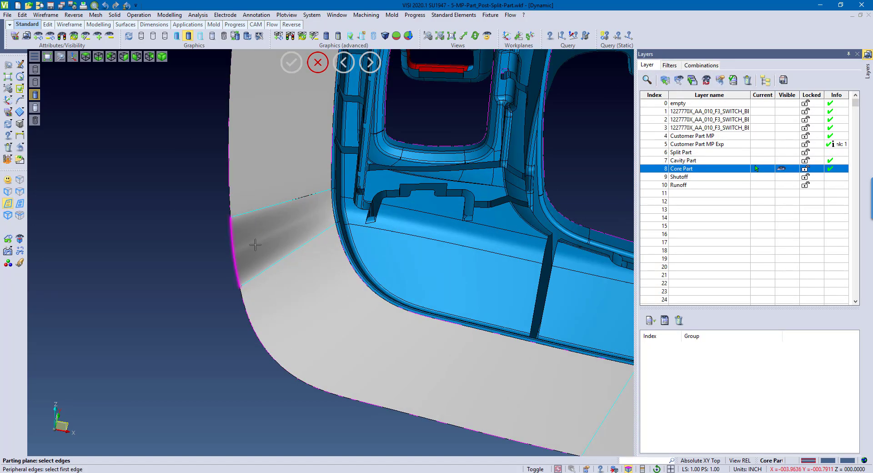
pyautogui.click(8, 149)
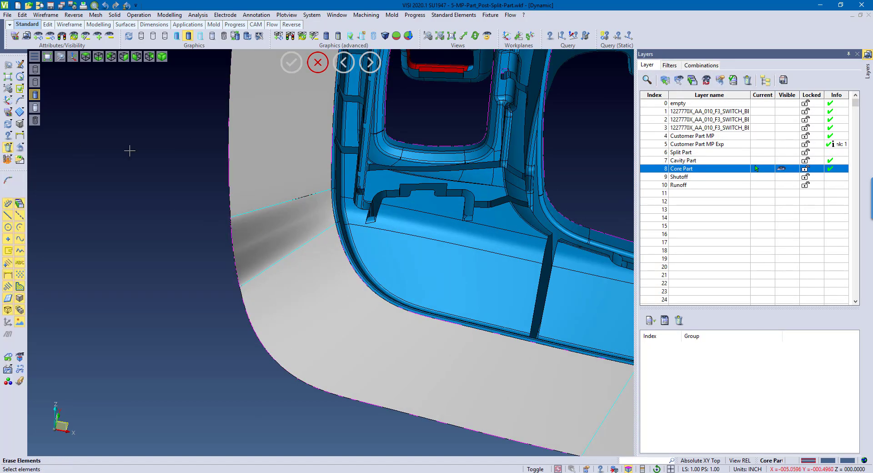
pyautogui.moveTo(194, 147); pyautogui.dragTo(347, 284)
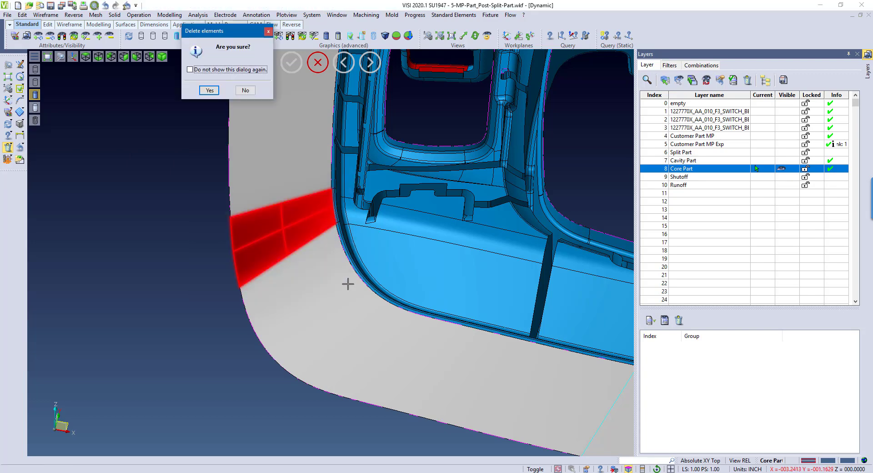
pyautogui.press('Return')
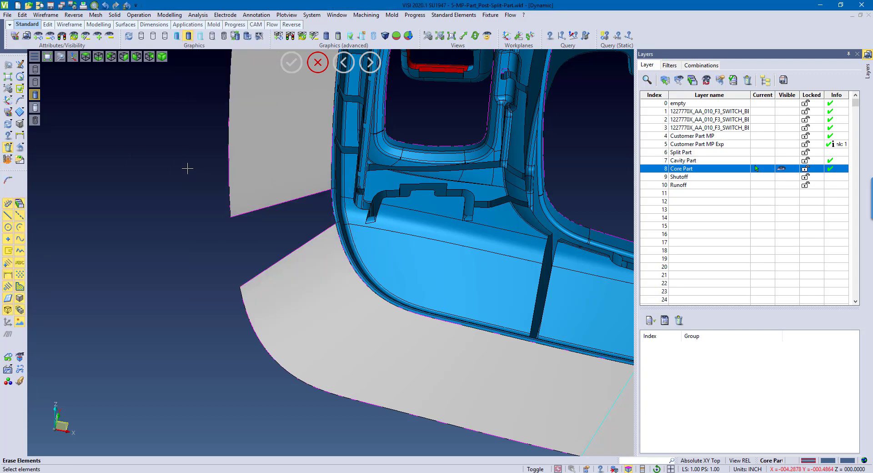
# Step: Sketch a line outward across the left parting surface, starting at its lower inner corner on the part edge
pyautogui.click(46, 15)
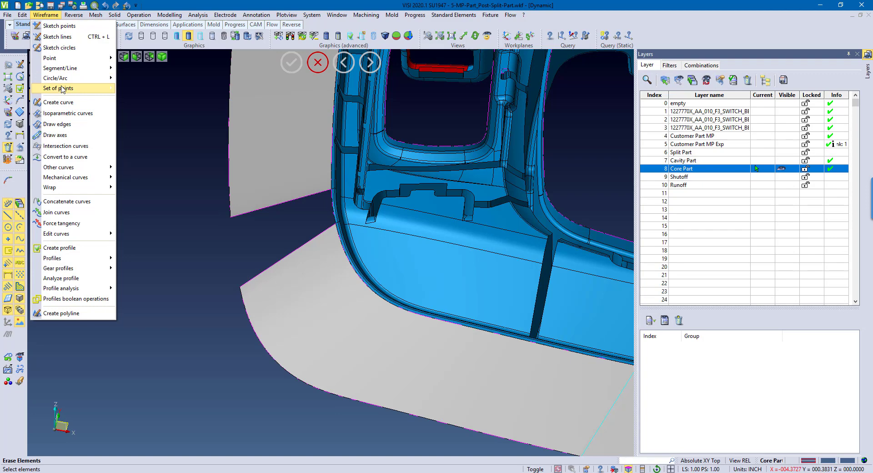
pyautogui.click(61, 38)
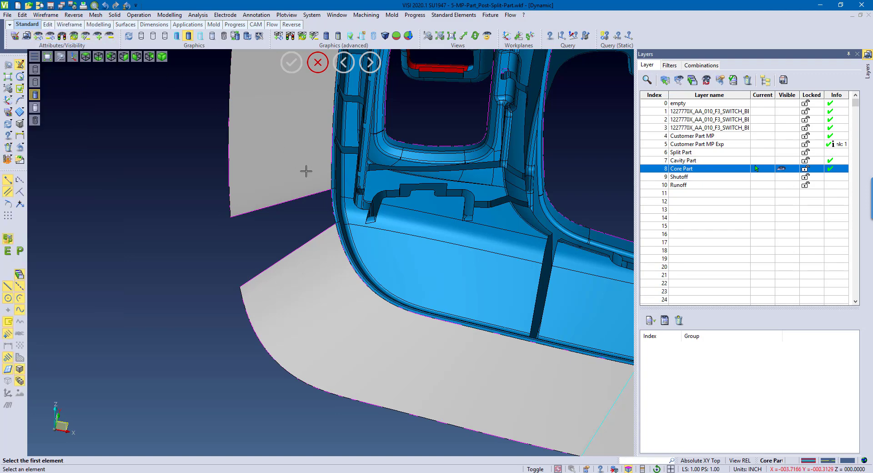
pyautogui.click(330, 187)
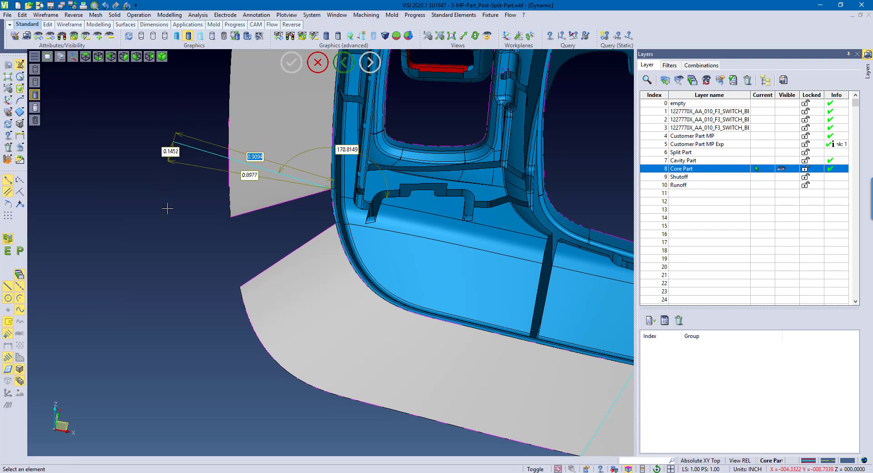
pyautogui.click(155, 223)
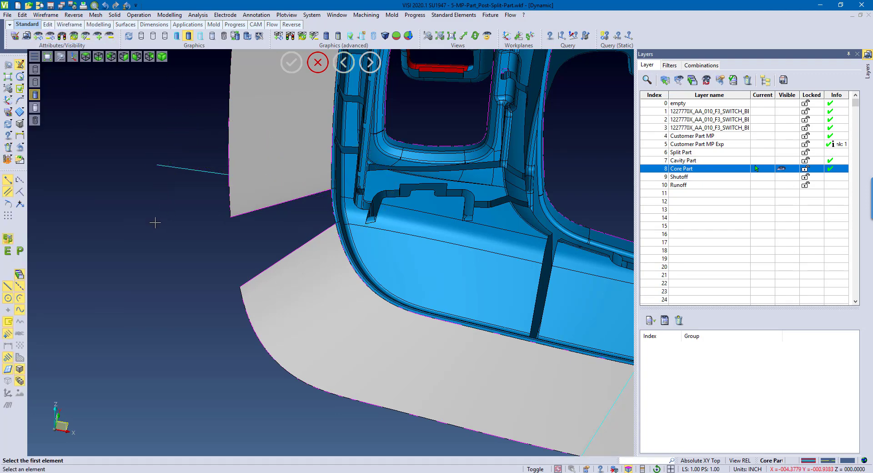
# Step: Trim the lower end of the left parting surface with the sketched line
pyautogui.click(115, 14)
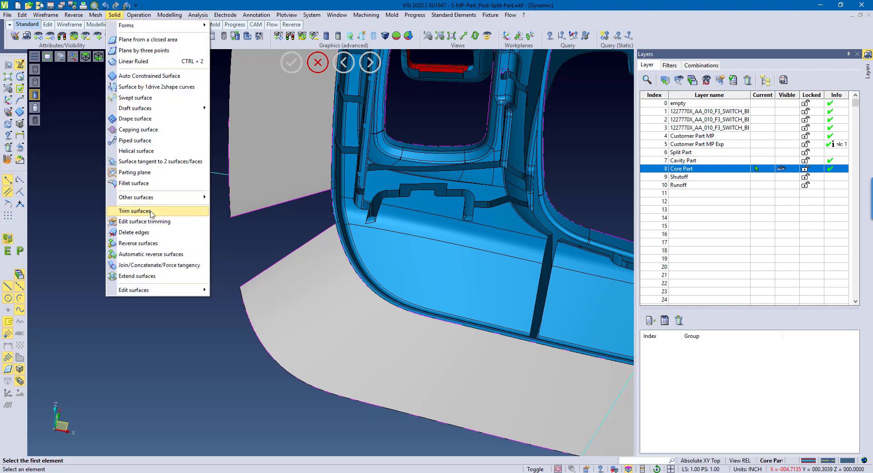
pyautogui.moveTo(155, 211)
pyautogui.click(238, 225)
pyautogui.click(269, 129)
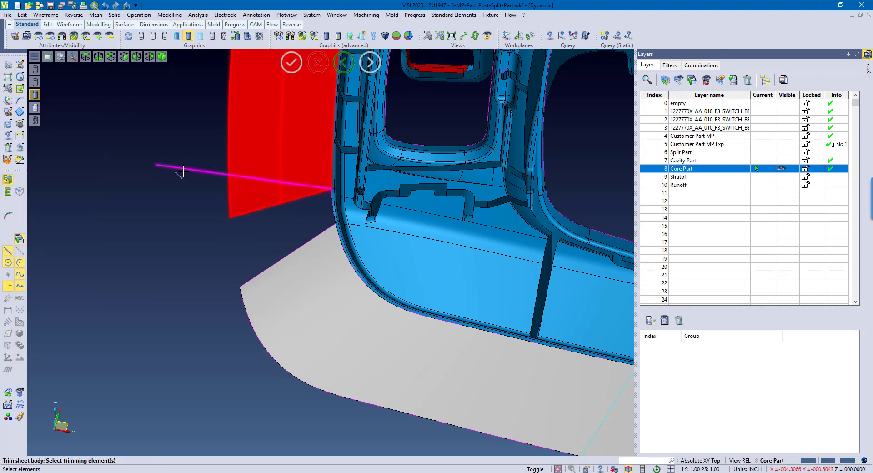
pyautogui.click(181, 169)
pyautogui.rightClick(91, 183)
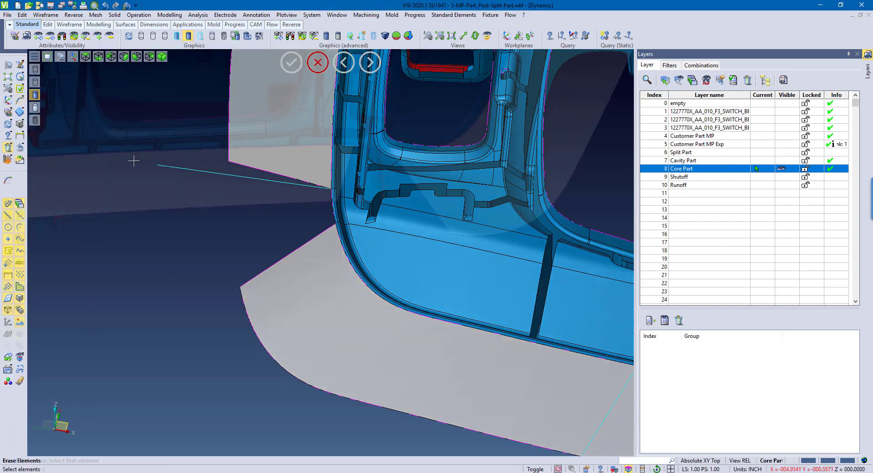
# Step: Create a blend curve joining the outer edges of the two parting surfaces across the lower-left corner gap
pyautogui.click(45, 15)
pyautogui.moveTo(79, 171)
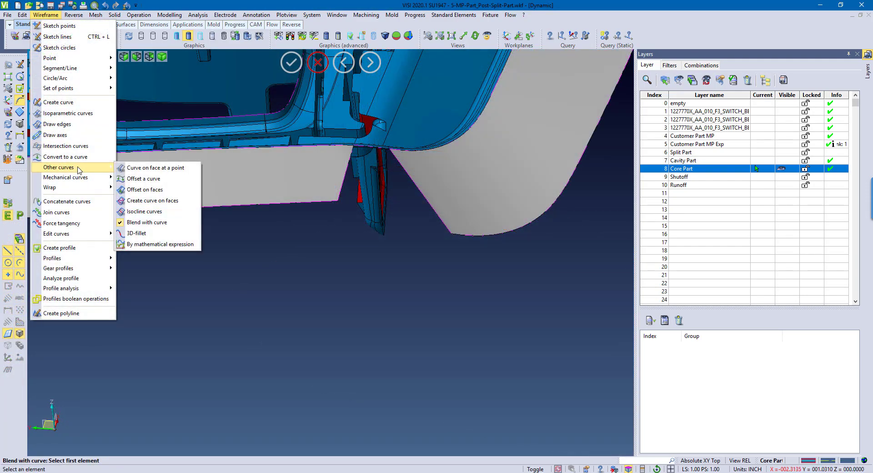
pyautogui.click(147, 222)
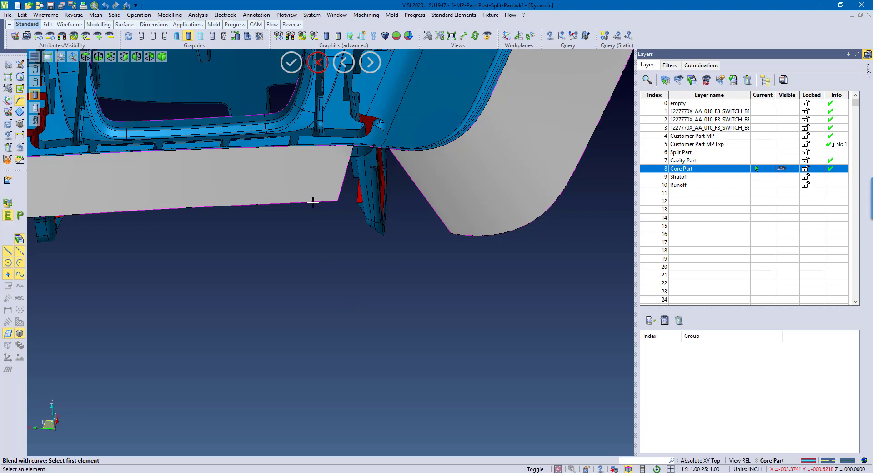
pyautogui.click(273, 203)
pyautogui.click(338, 200)
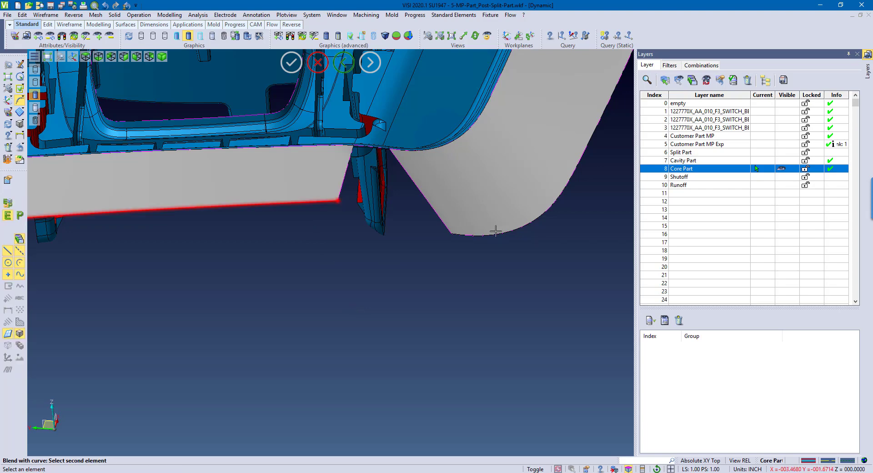
pyautogui.click(462, 234)
pyautogui.click(451, 233)
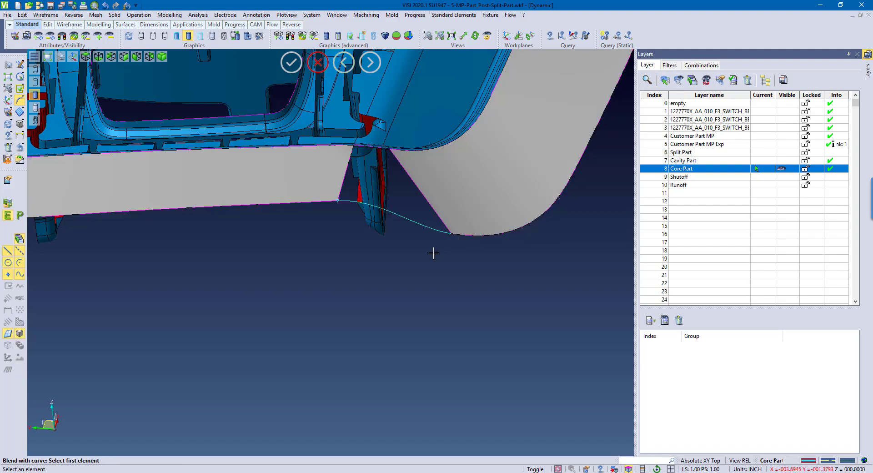
# Step: Draw curves from the gap's three single edges: both parting surface ends and the part edge between them
pyautogui.moveTo(432, 253); pyautogui.dragTo(410, 257, button='middle')
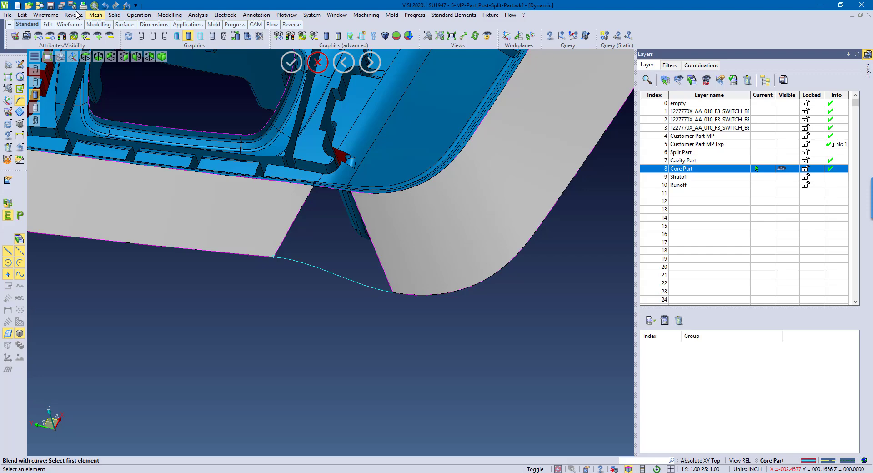
pyautogui.click(45, 15)
pyautogui.click(52, 132)
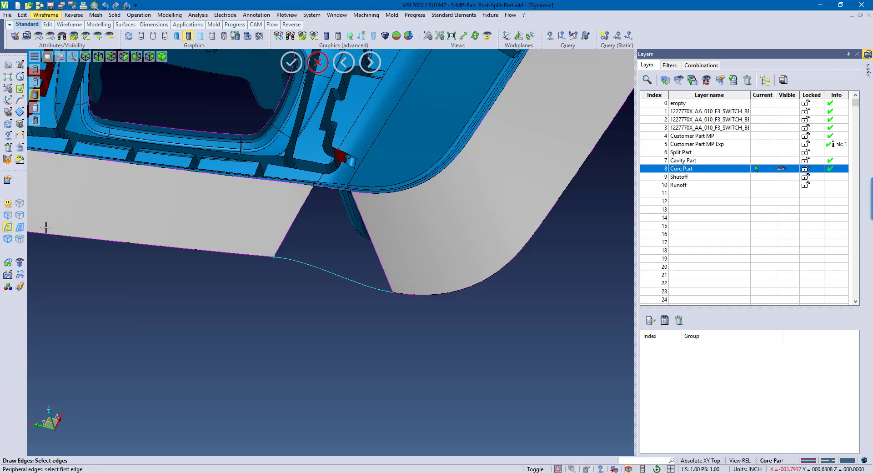
pyautogui.click(21, 203)
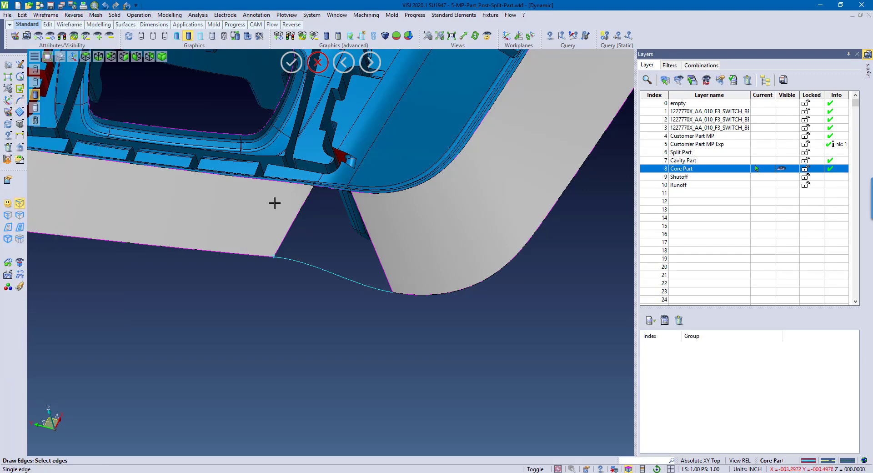
pyautogui.click(300, 210)
pyautogui.click(330, 188)
pyautogui.click(365, 229)
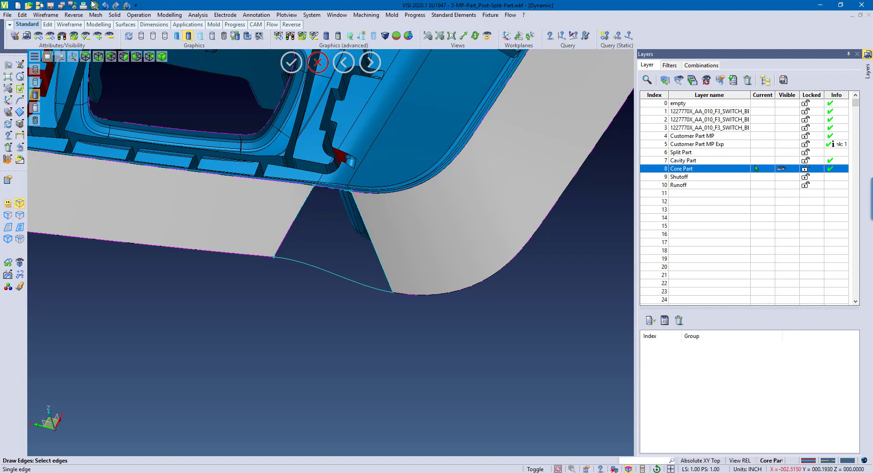
# Step: Fill the corner gap with an auto constrained surface built from its four boundary curves, using the default tolerance
pyautogui.click(114, 14)
pyautogui.click(146, 76)
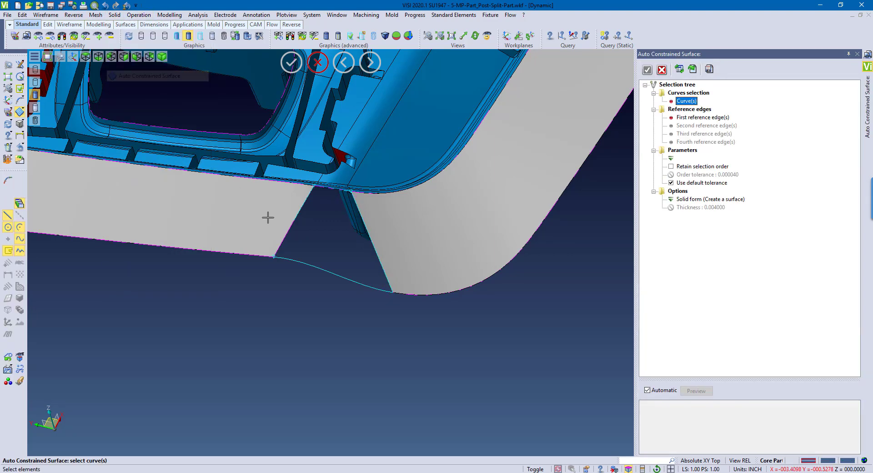
pyautogui.moveTo(246, 172); pyautogui.dragTo(414, 360)
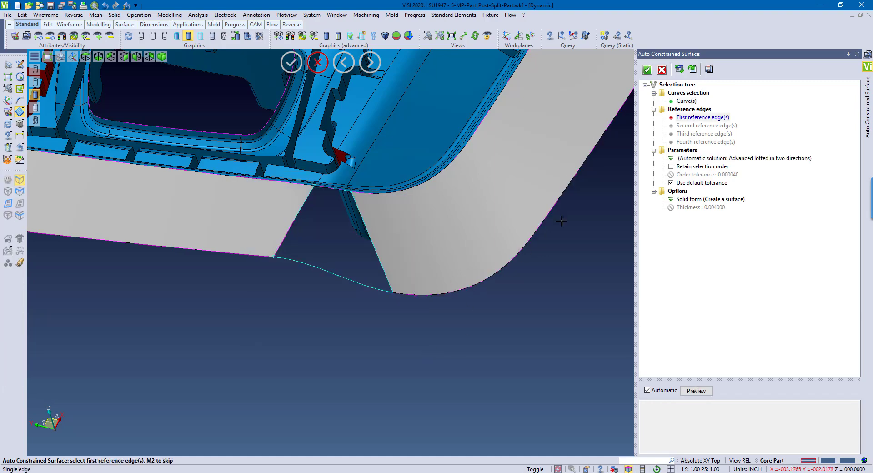
pyautogui.click(696, 390)
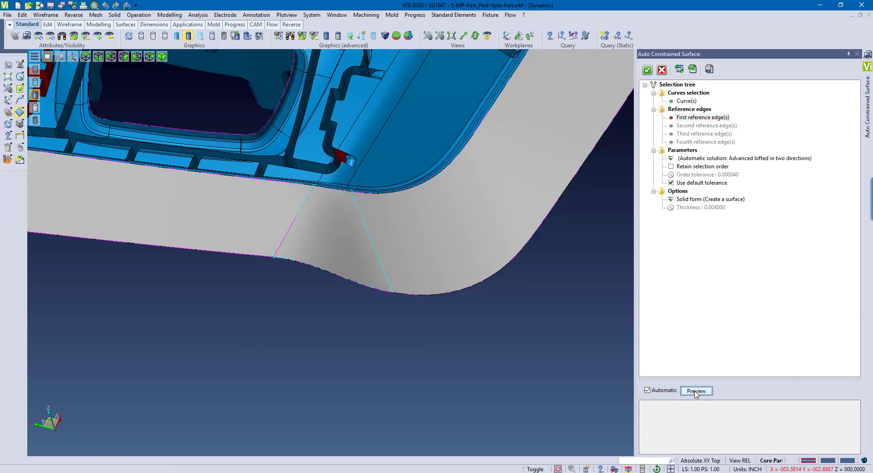
pyautogui.moveTo(488, 310); pyautogui.dragTo(471, 356, button='middle')
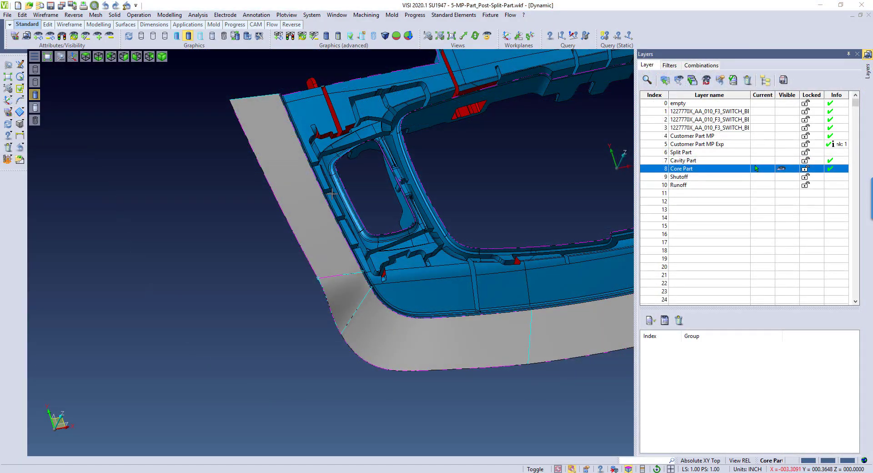
# Step: Draw the peripheral edges around the small left opening of the core part as curves
pyautogui.click(45, 15)
pyautogui.click(57, 125)
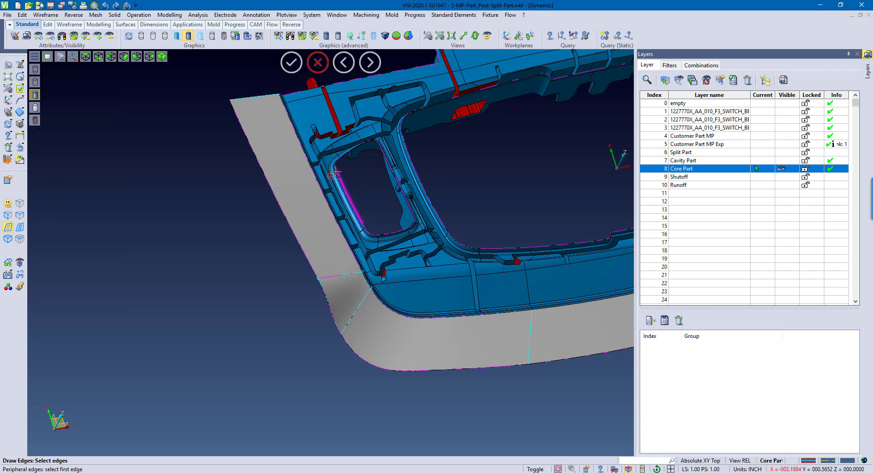
pyautogui.click(346, 186)
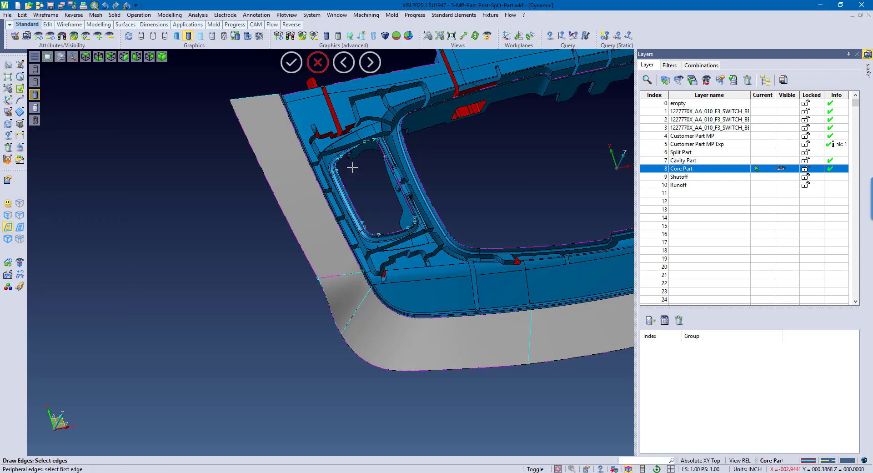
# Step: Close the small left opening with an auto constrained surface built from its boundary curves, using the default tolerance
pyautogui.click(115, 14)
pyautogui.click(141, 75)
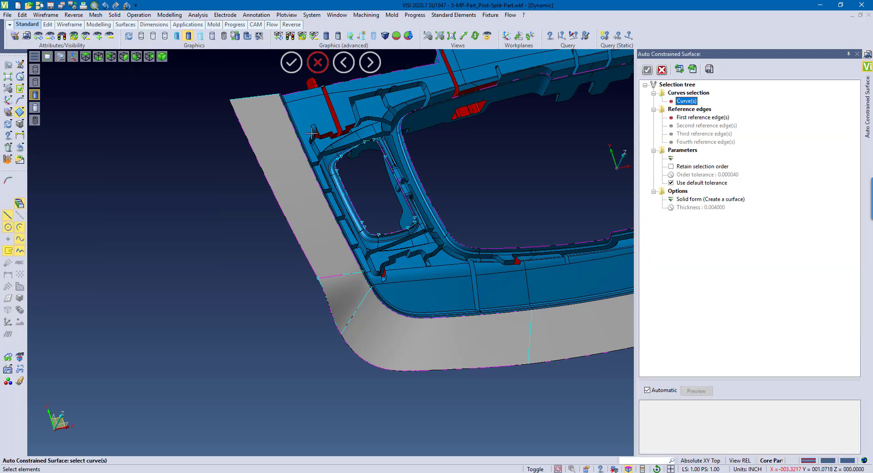
pyautogui.click(700, 391)
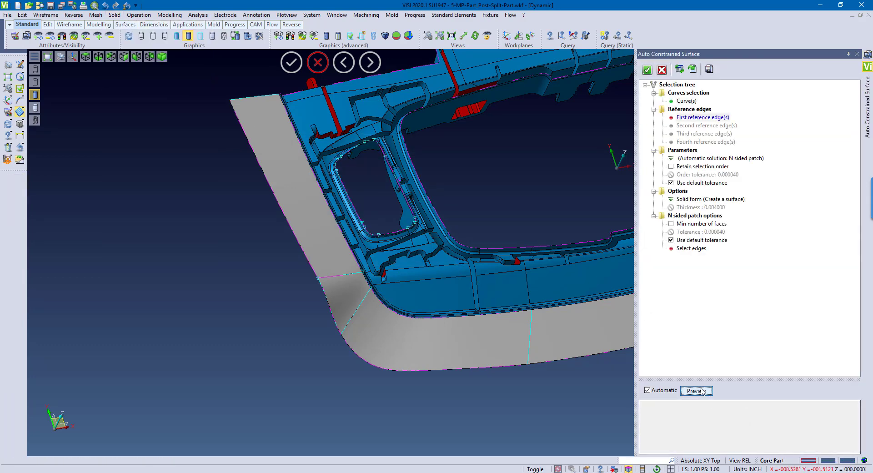
pyautogui.moveTo(458, 212); pyautogui.dragTo(440, 227, button='middle')
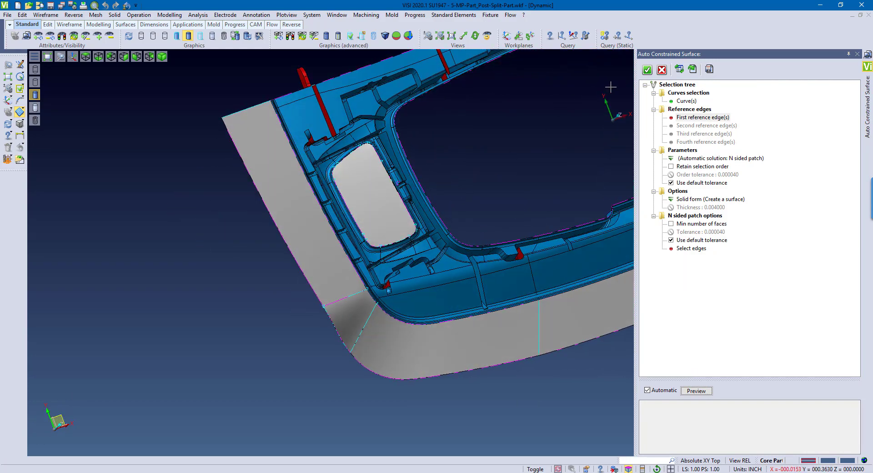
pyautogui.click(648, 69)
# Step: Create a linear ruled surface bridging the large opening between the left halves of the raised middle edges on its upper and lower rims
pyautogui.scroll(-3, 384, 210)
pyautogui.scroll(4, 448, 191)
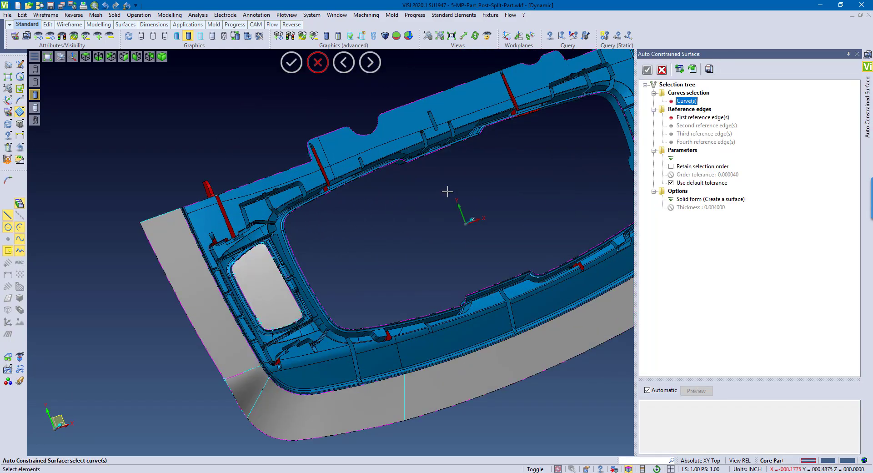
pyautogui.moveTo(436, 175); pyautogui.dragTo(456, 220, button='middle')
pyautogui.scroll(-4, 460, 224)
pyautogui.scroll(8, 469, 252)
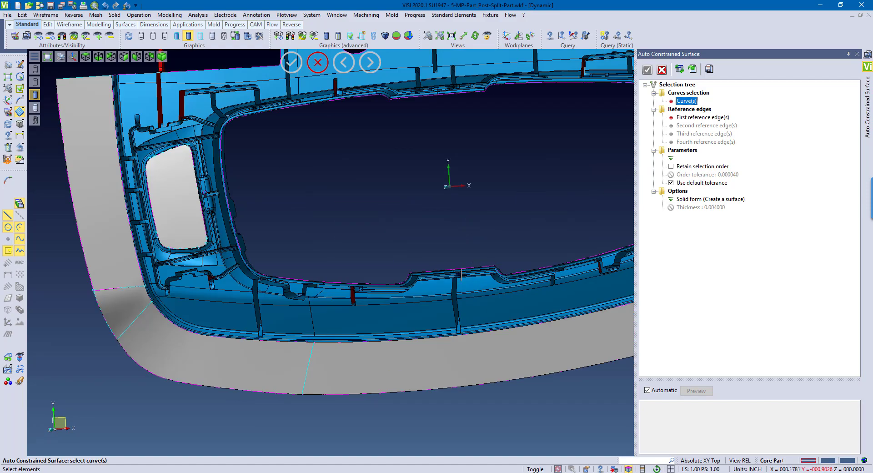
pyautogui.moveTo(410, 263); pyautogui.dragTo(499, 138, button='middle')
pyautogui.scroll(-4, 504, 244)
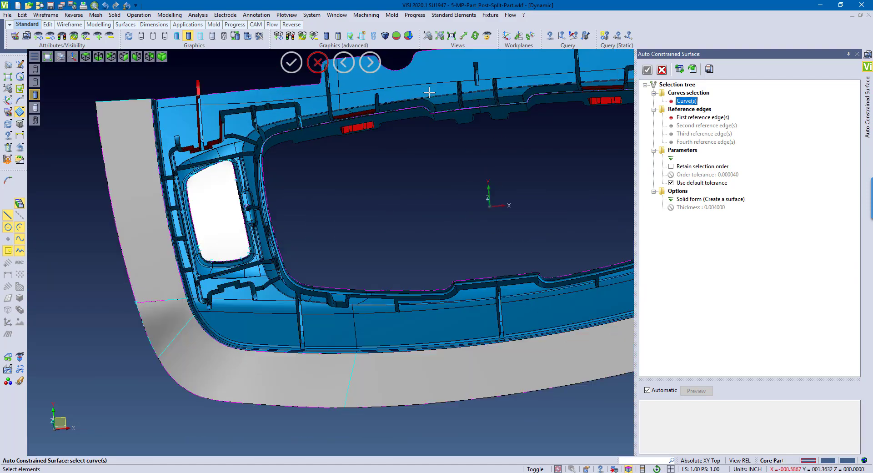
pyautogui.scroll(3, 450, 106)
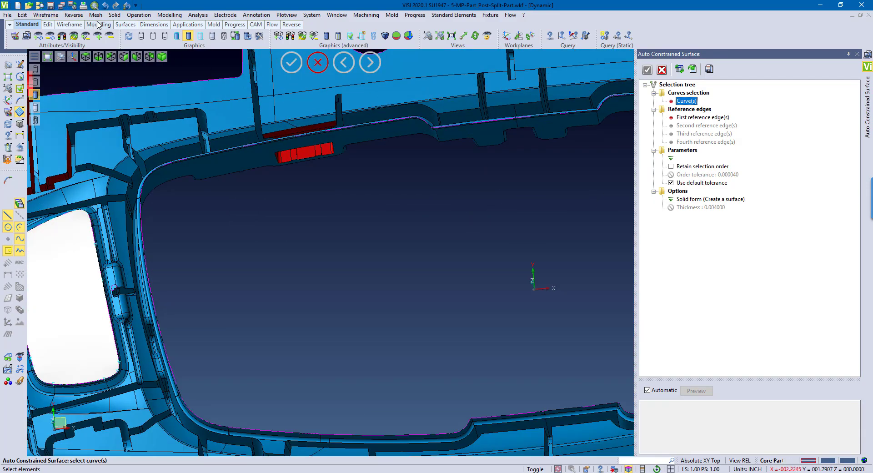
pyautogui.click(115, 15)
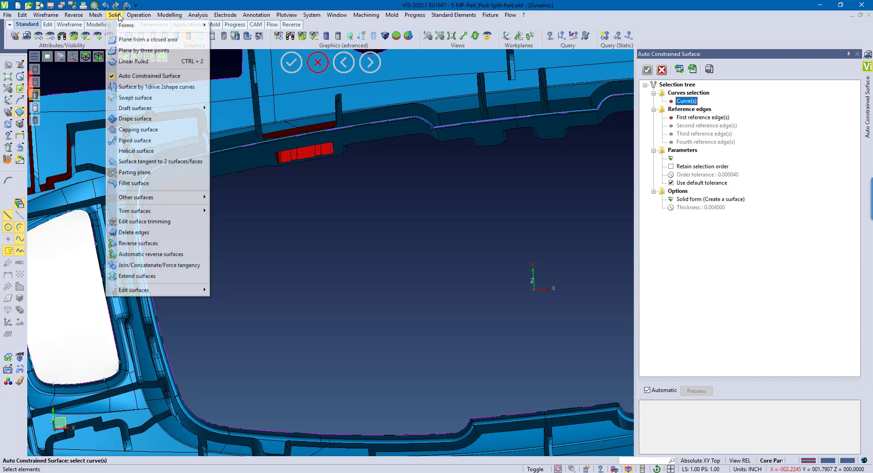
pyautogui.click(137, 61)
pyautogui.click(449, 126)
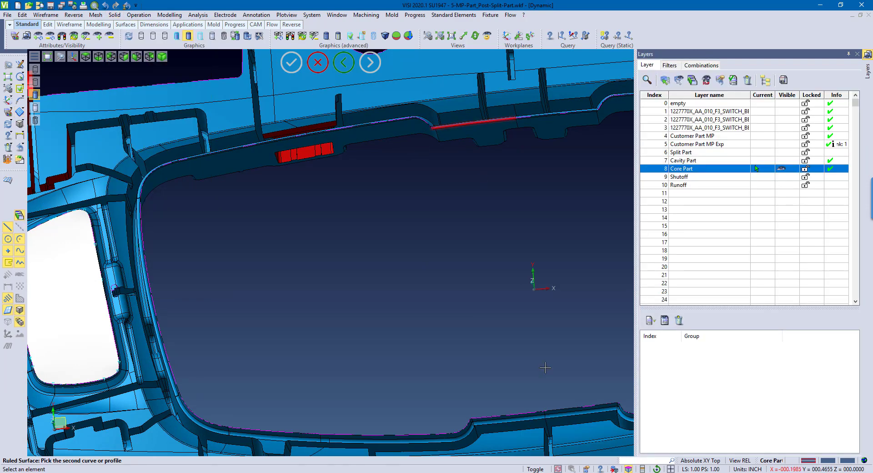
pyautogui.click(490, 416)
pyautogui.press('space')
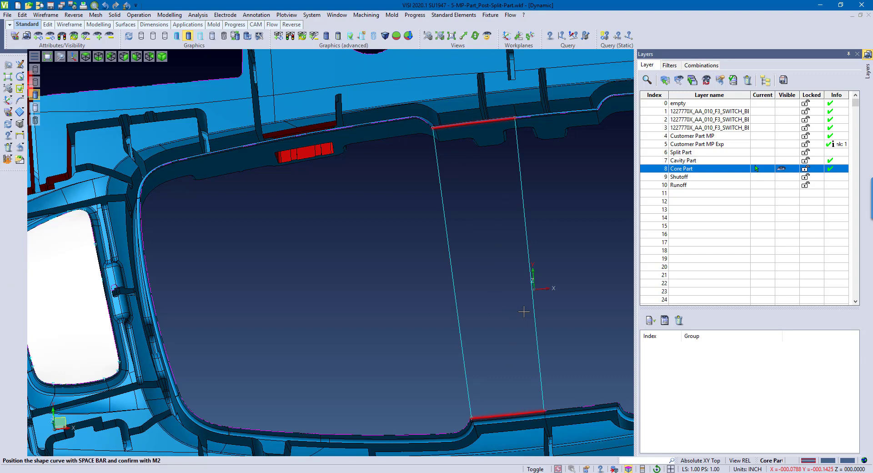
pyautogui.rightClick(524, 311)
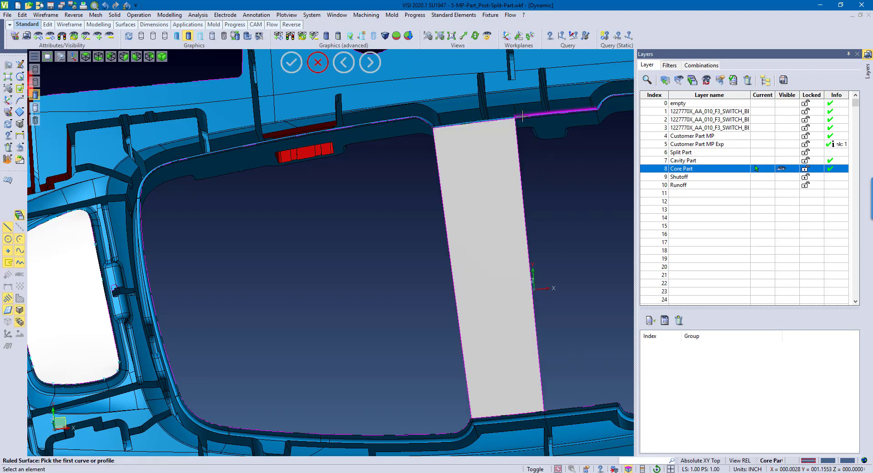
# Step: Create a second linear ruled surface directly beside the first, joining the adjacent upper and lower edges of the large opening
pyautogui.scroll(2, 553, 119)
pyautogui.scroll(2, 400, 133)
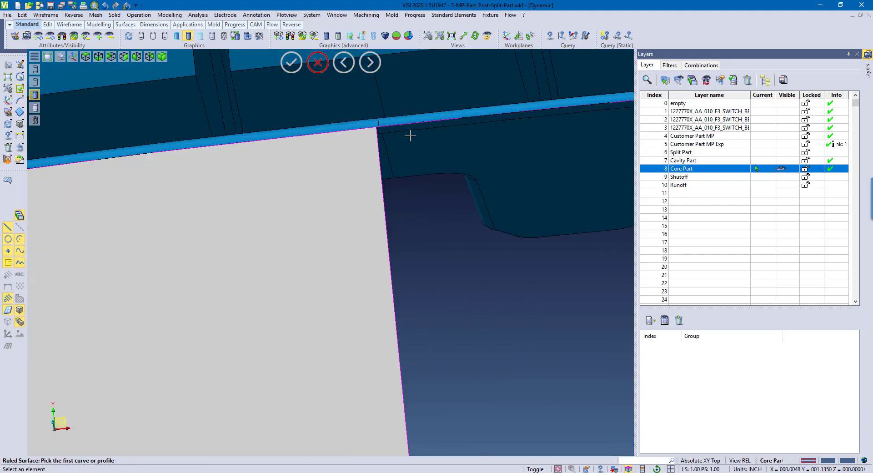
pyautogui.click(395, 131)
pyautogui.scroll(-5, 420, 234)
pyautogui.scroll(4, 493, 369)
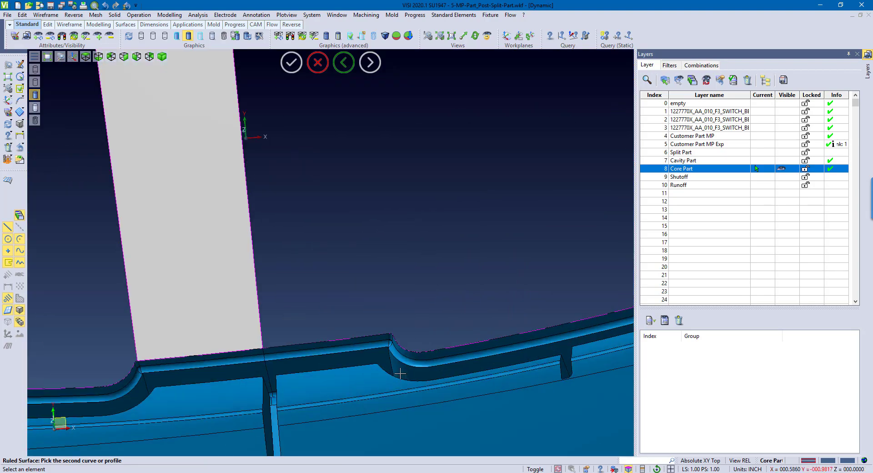
pyautogui.click(352, 340)
pyautogui.scroll(-5, 364, 296)
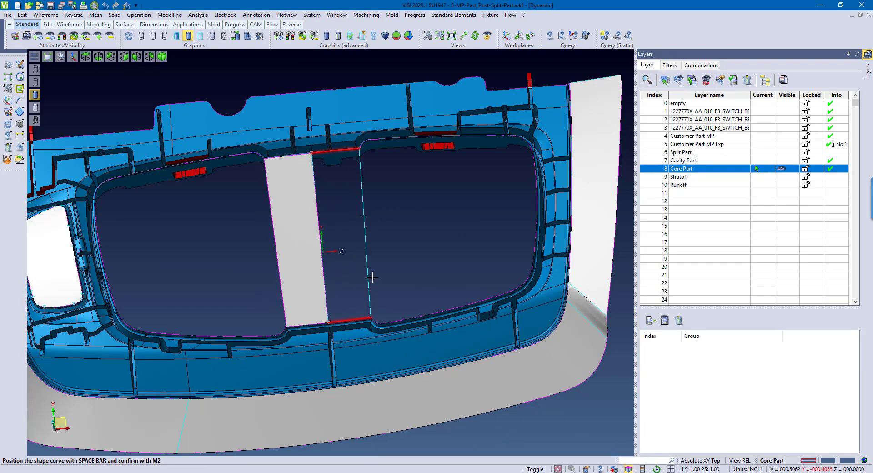
# Step: Extract the core part's face along its upper-left outer edge as a separate untrimmed surface
pyautogui.scroll(-2, 385, 276)
pyautogui.scroll(8, 227, 255)
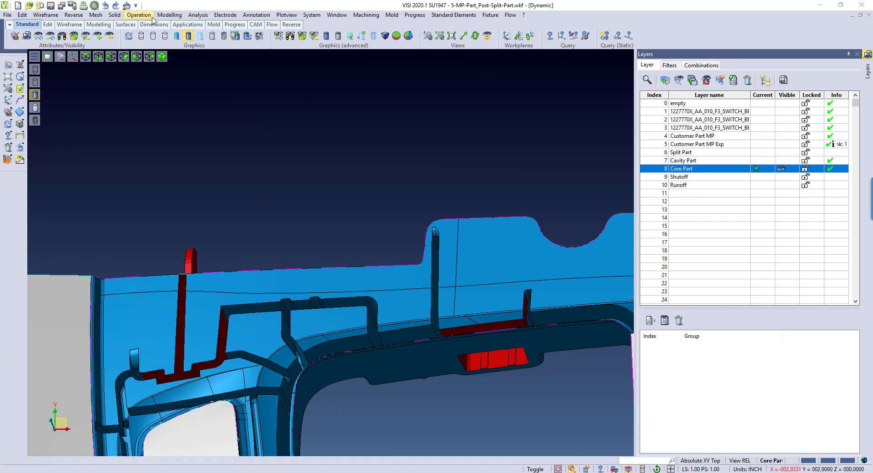
pyautogui.click(169, 14)
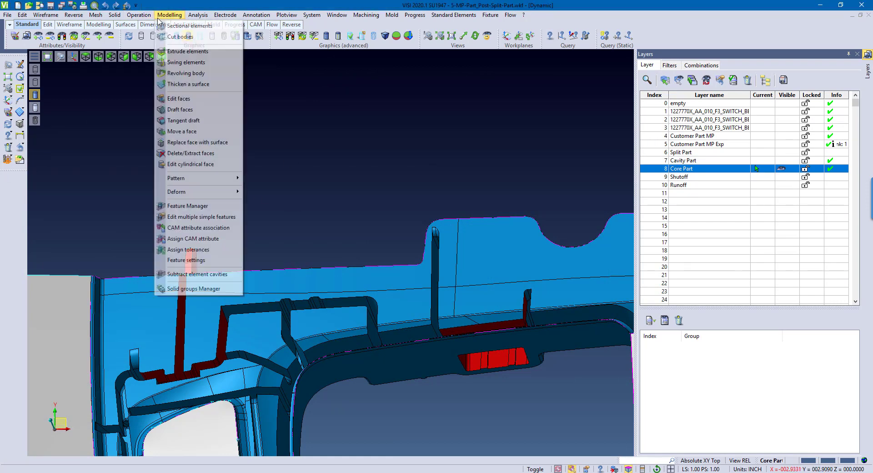
pyautogui.click(197, 155)
pyautogui.click(351, 228)
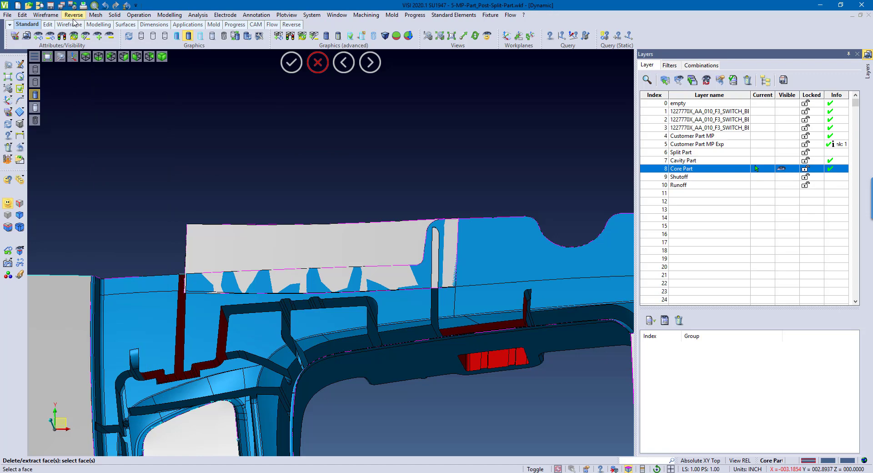
# Step: Extend the extracted surface from its single upper edge by 0.4, by edges, with a linear extension shape
pyautogui.click(115, 15)
pyautogui.click(182, 275)
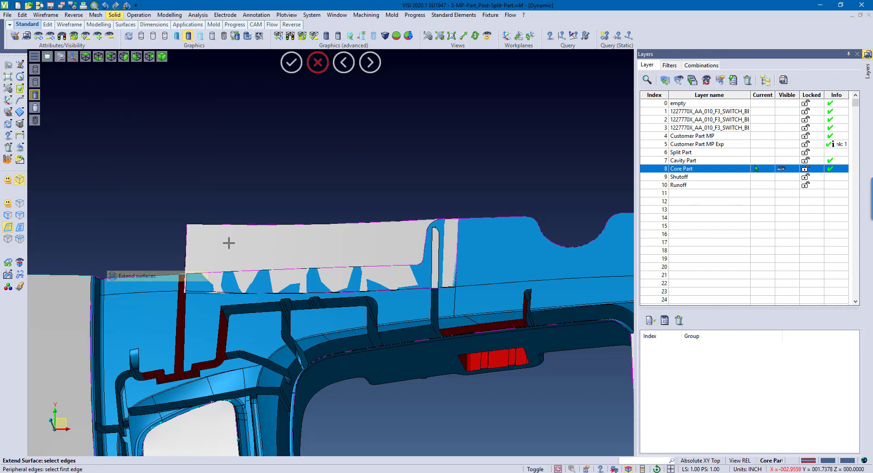
pyautogui.click(239, 225)
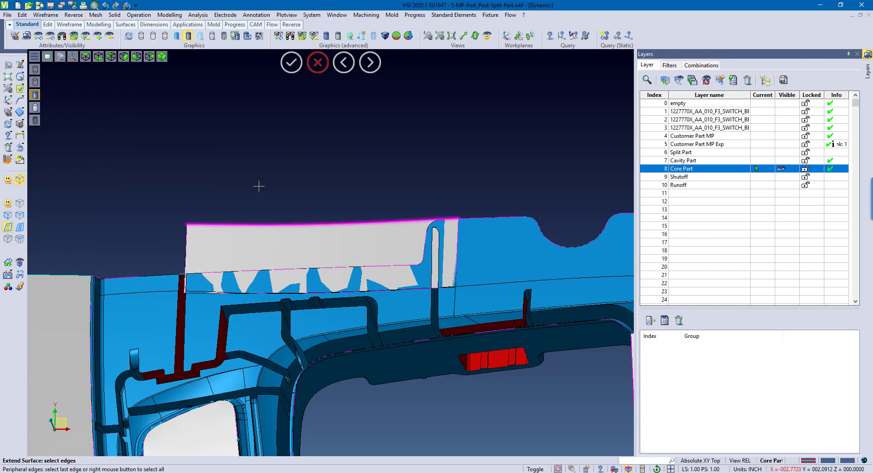
pyautogui.click(20, 204)
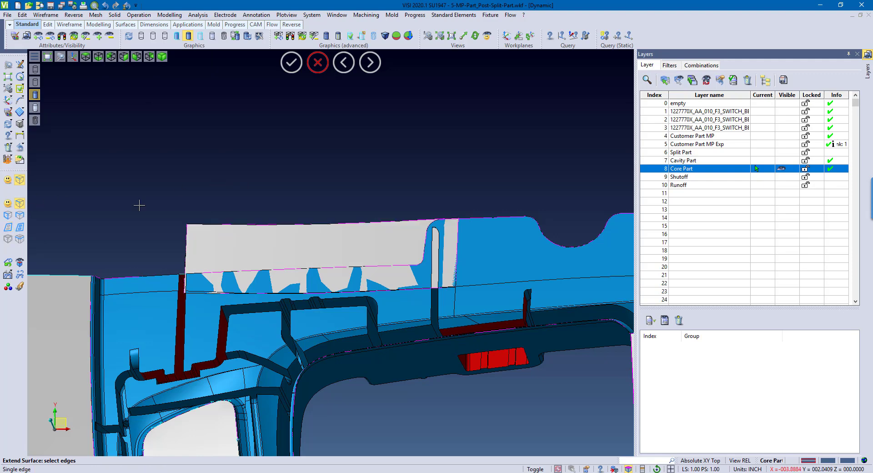
pyautogui.click(233, 223)
pyautogui.rightClick(259, 184)
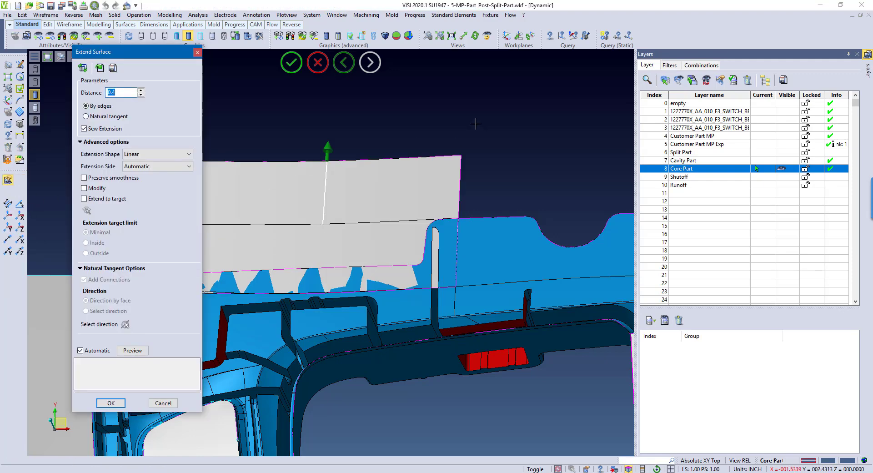
pyautogui.rightClick(475, 123)
# Step: Trim the extended surface using the peripheral edges along the core part's upper outline, from the red rib to the raised tab
pyautogui.click(114, 15)
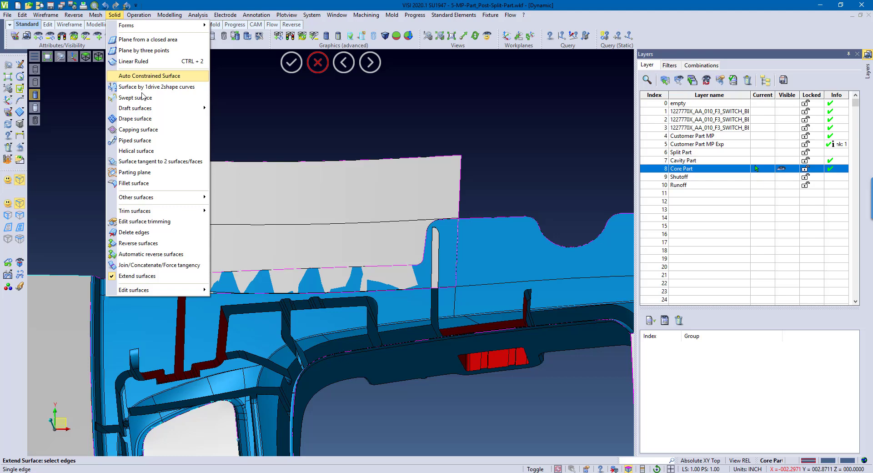
pyautogui.moveTo(168, 211)
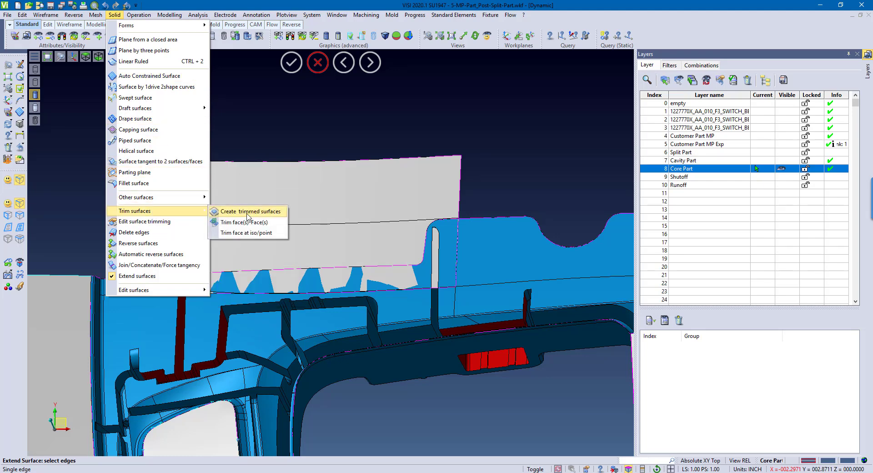
pyautogui.click(248, 211)
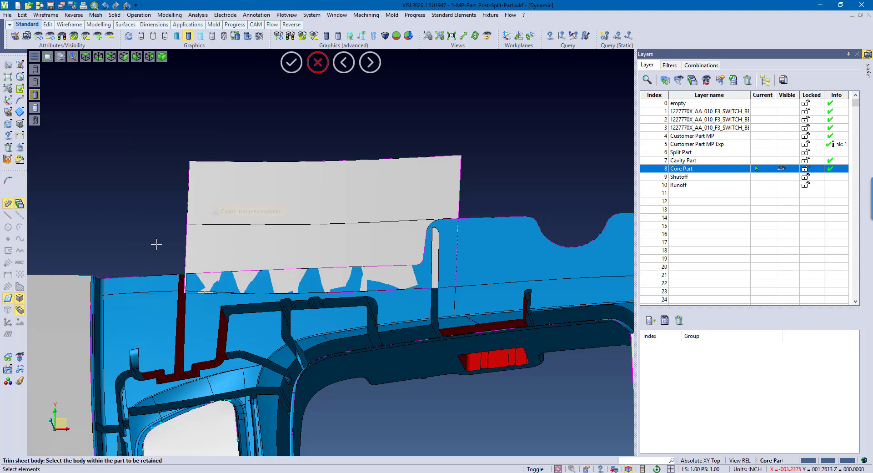
pyautogui.click(248, 247)
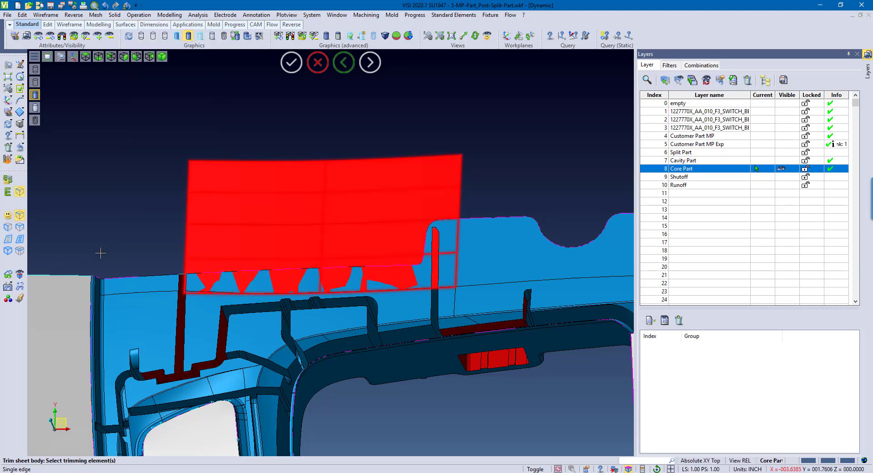
pyautogui.click(8, 239)
pyautogui.scroll(5, 230, 261)
pyautogui.click(191, 272)
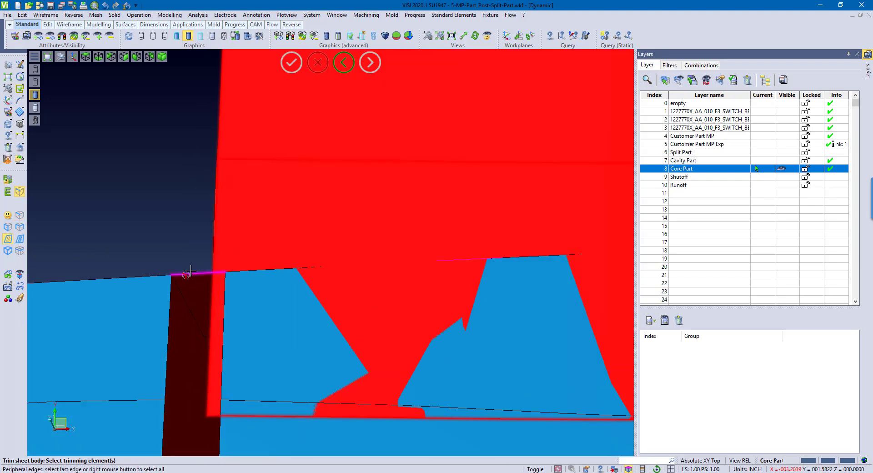
pyautogui.scroll(-5, 191, 272)
pyautogui.scroll(5, 326, 241)
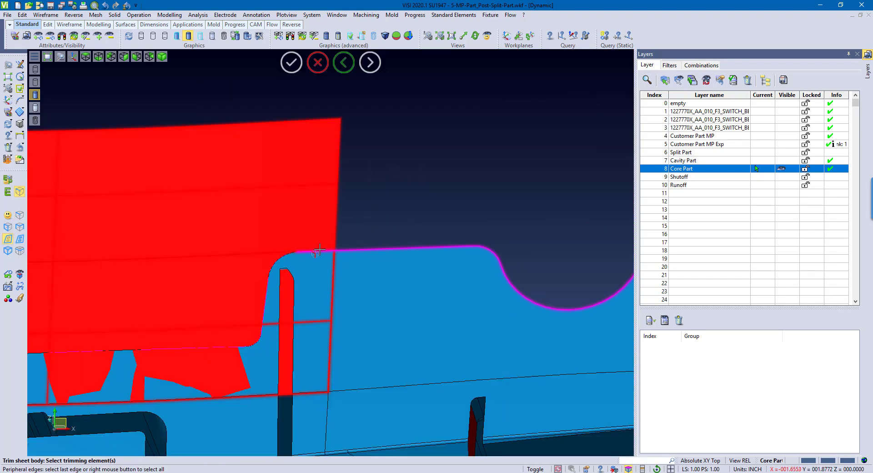
pyautogui.click(318, 250)
pyautogui.scroll(-4, 385, 214)
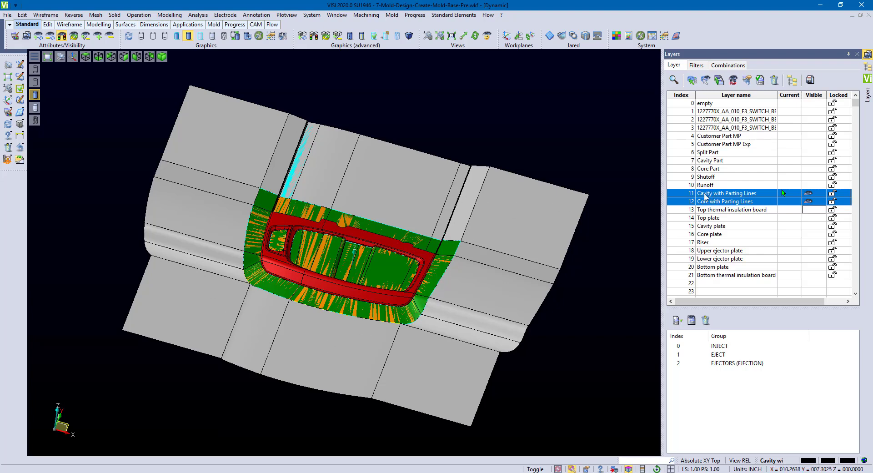
# Step: View the Core with Parting Lines layer alone, then show only the Cavity with Parting Lines and Cavity plate layers
pyautogui.click(673, 194)
pyautogui.click(674, 200)
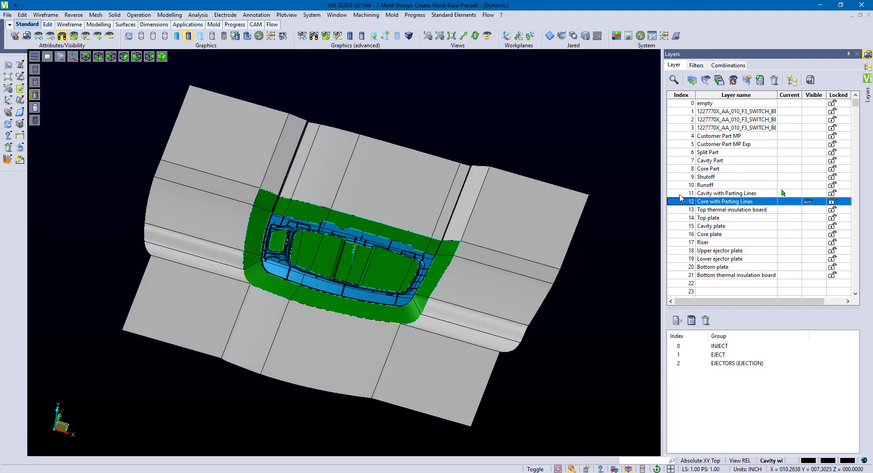
pyautogui.click(680, 194)
pyautogui.keyDown('ctrl'); pyautogui.click(677, 226); pyautogui.keyUp('ctrl')
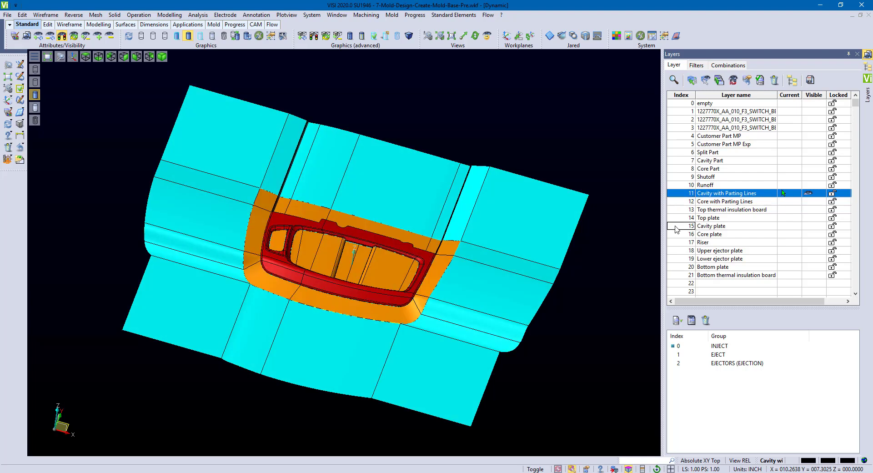
pyautogui.moveTo(473, 247); pyautogui.dragTo(478, 222, button='middle')
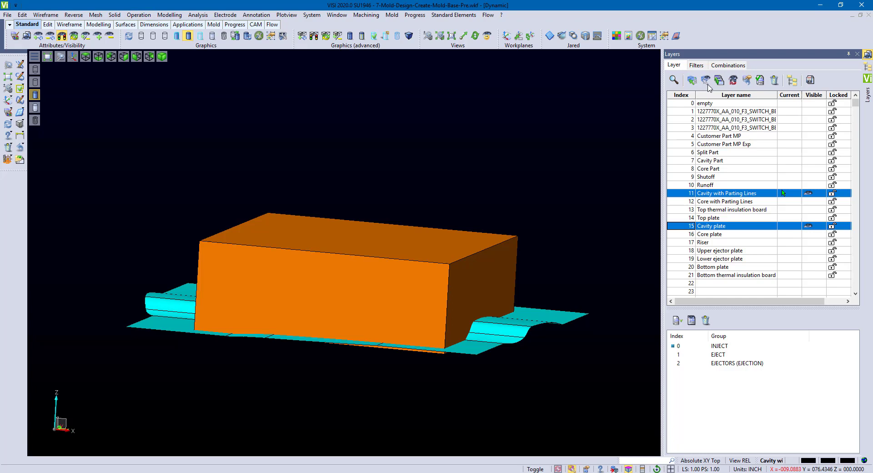
# Step: View the complete mold base with all layers shown, then return to only the Cavity with Parting Lines and Cavity plate layers
pyautogui.click(725, 81)
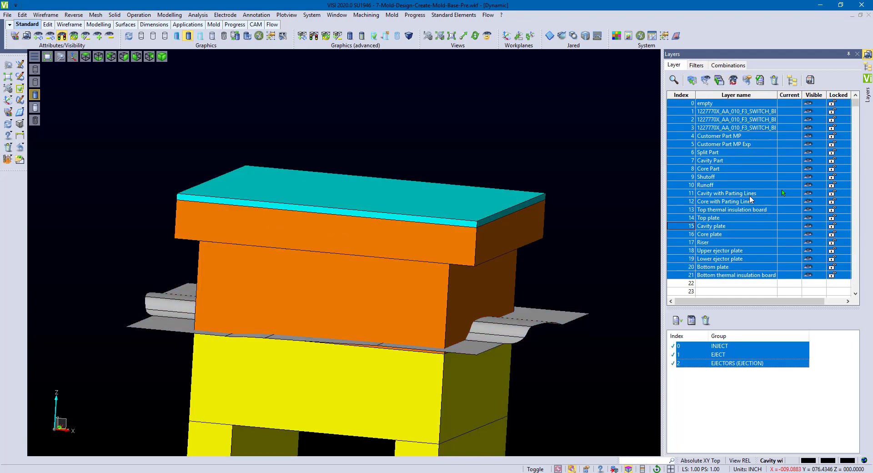
pyautogui.click(723, 194)
pyautogui.keyDown('ctrl'); pyautogui.click(717, 226); pyautogui.keyUp('ctrl')
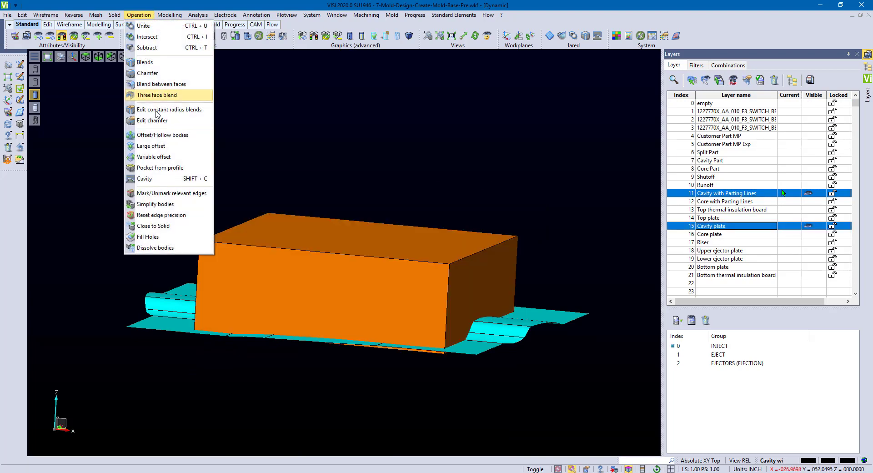
# Step: Generate the cavity in the cavity plate using the cavity parting surface as tool, with offset 0 and the tool body retained
pyautogui.click(145, 178)
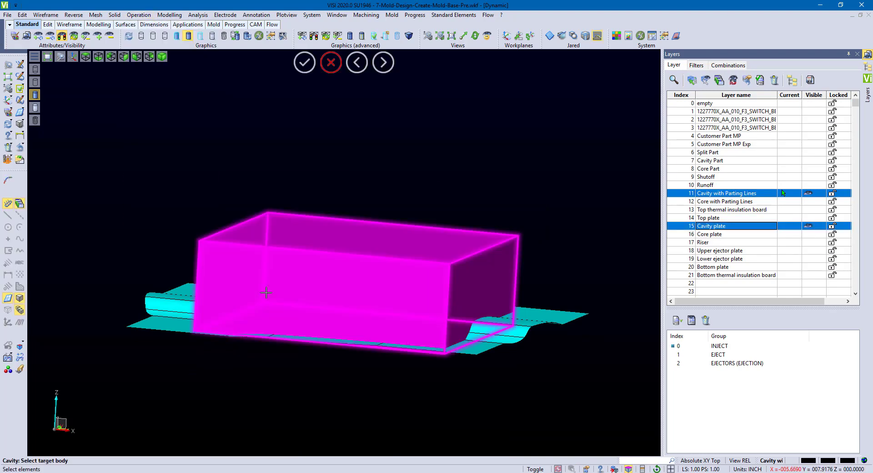
pyautogui.click(260, 292)
pyautogui.click(168, 319)
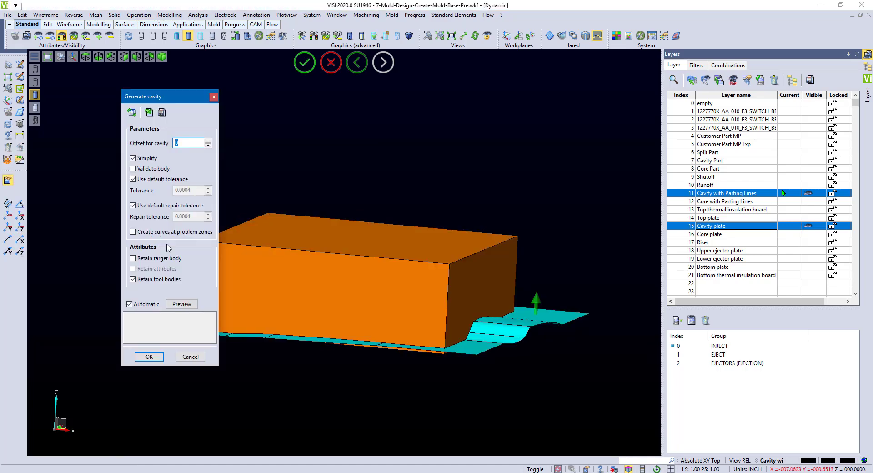
pyautogui.rightClick(399, 178)
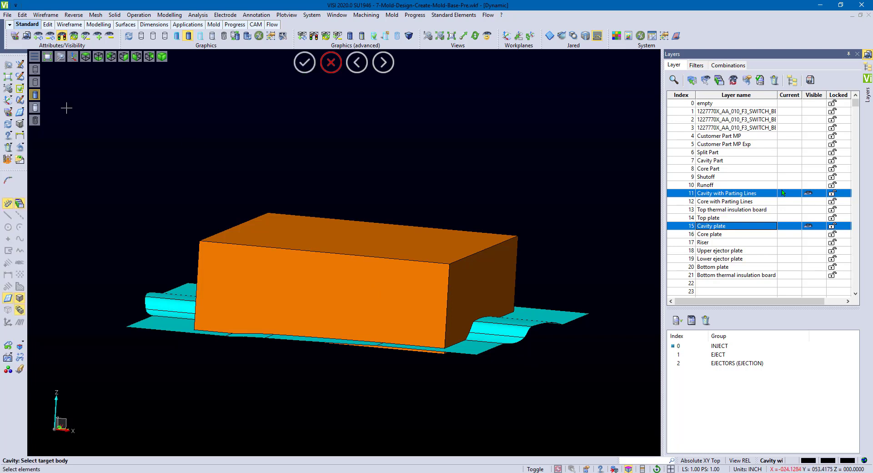
# Step: Isolate the cut cavity plate in the display and inspect the cavity shape on its underside
pyautogui.click(36, 37)
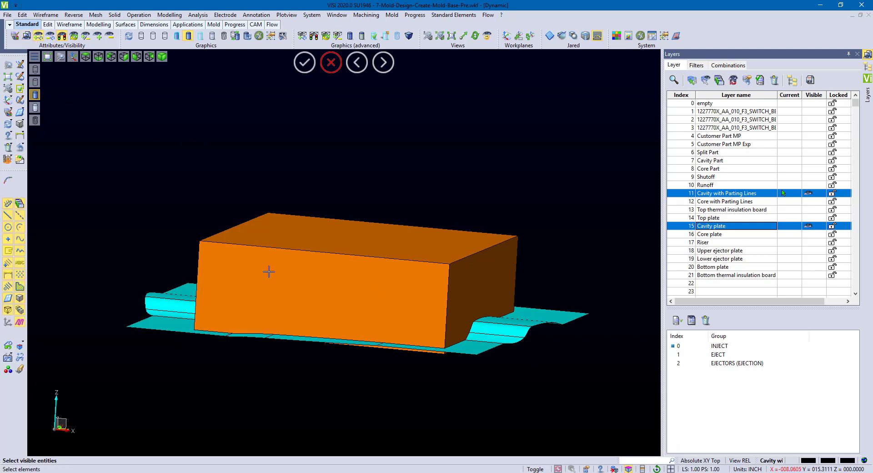
pyautogui.click(282, 274)
pyautogui.rightClick(283, 275)
pyautogui.moveTo(335, 230); pyautogui.dragTo(389, 152, button='middle')
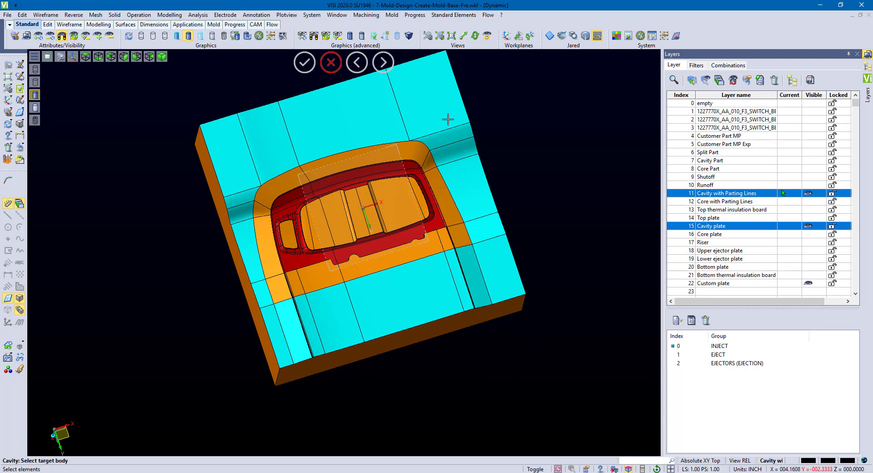